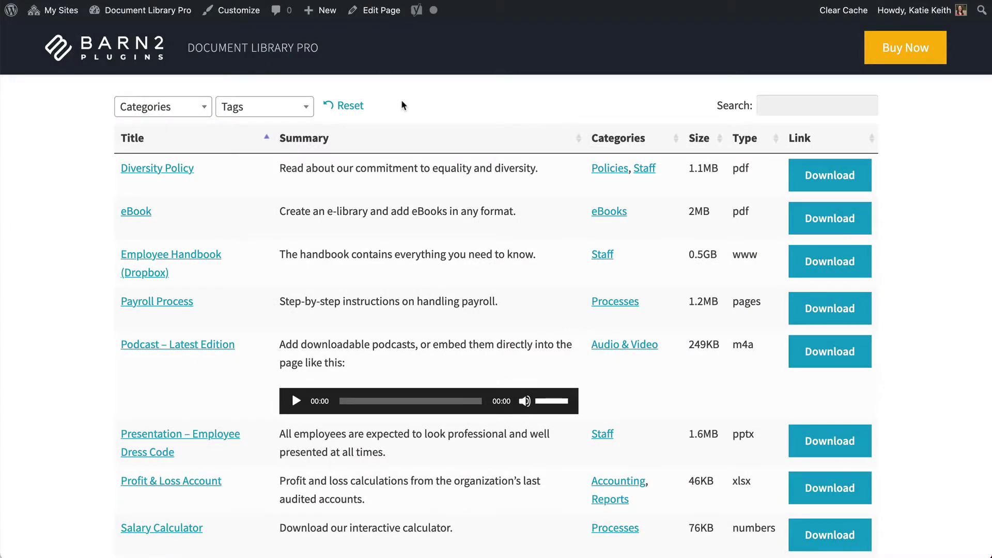
# Filter the document library by the Audio & Video category, leaving 4 of 16 documents with players
pyautogui.click(199, 107)
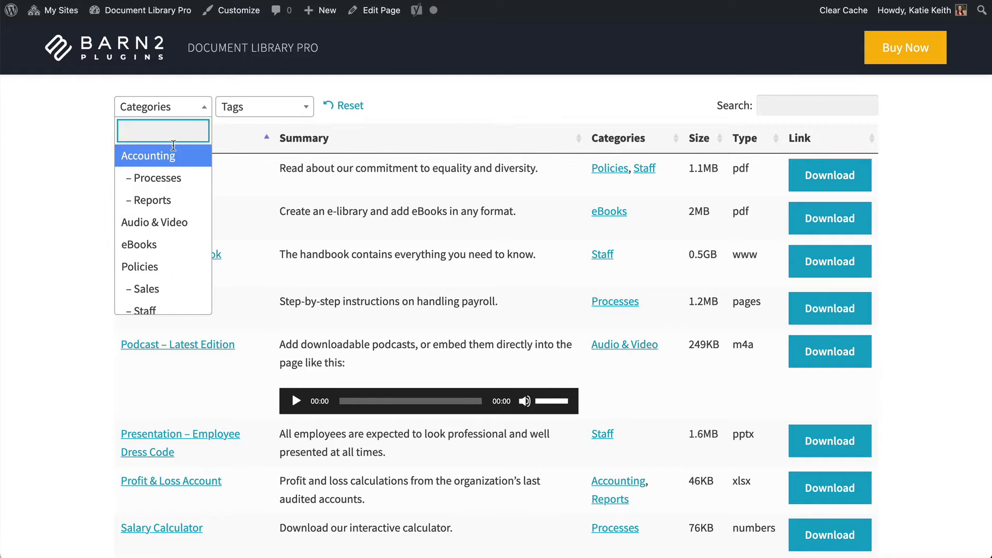
pyautogui.click(162, 222)
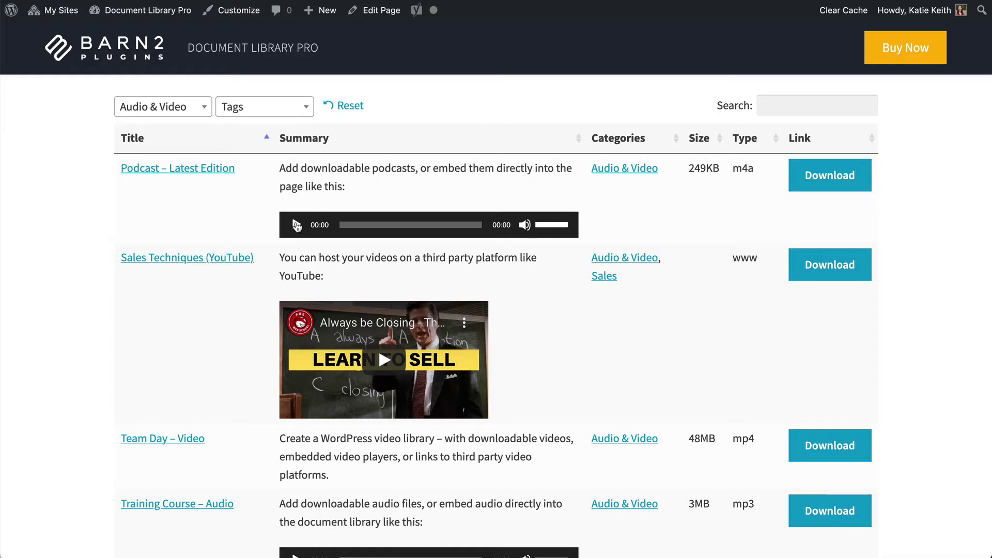
pyautogui.scroll(-4, 379, 211)
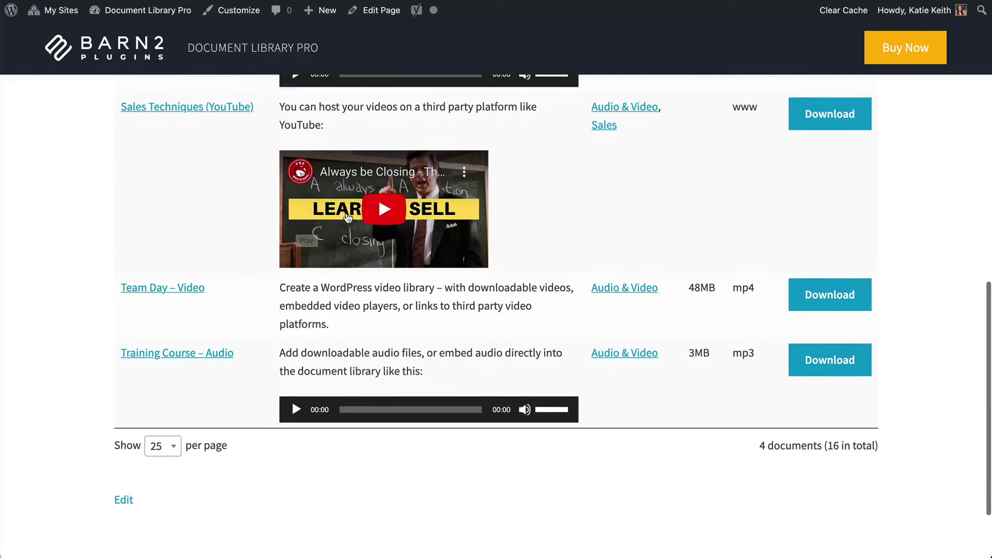
pyautogui.scroll(4, 379, 211)
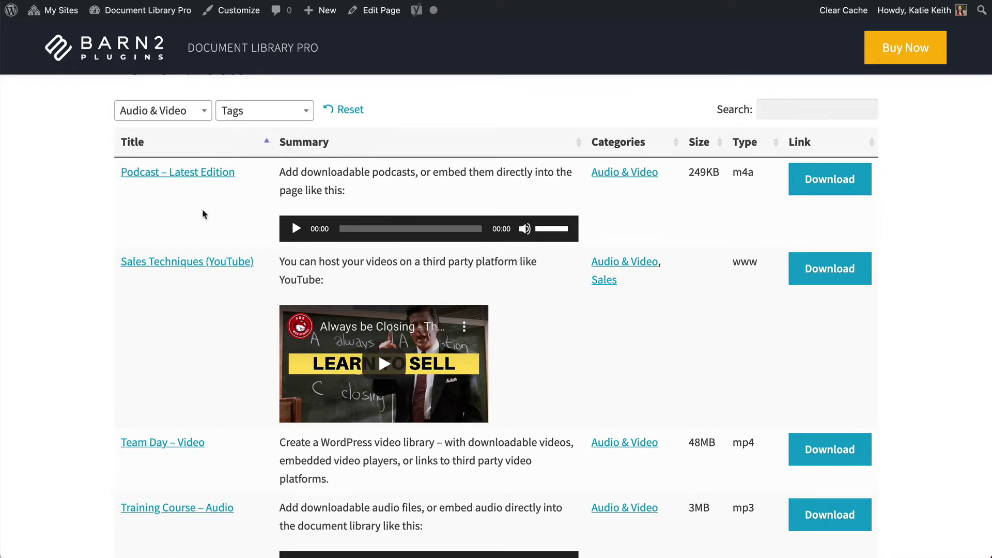
# Open the Podcast – Latest Edition document page and scroll through it
pyautogui.click(169, 174)
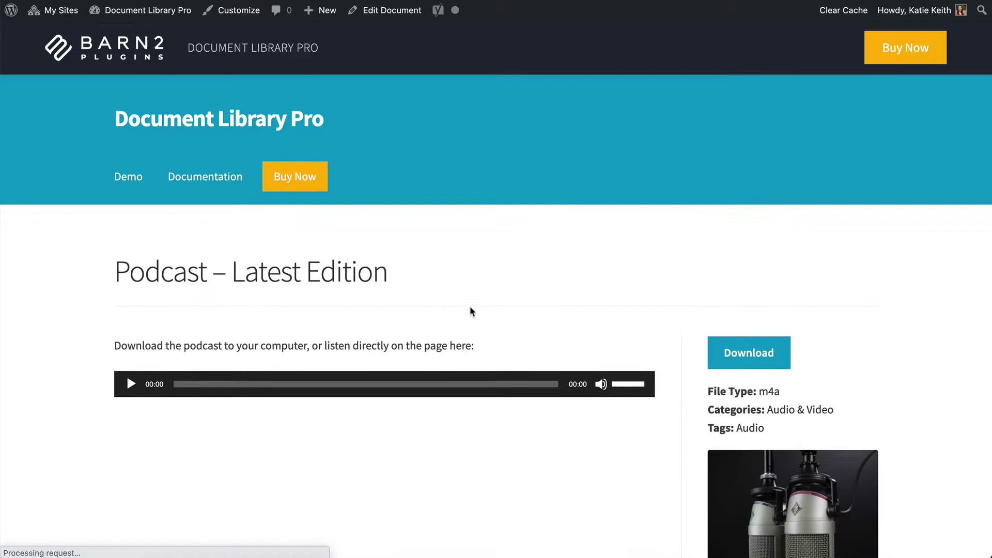
pyautogui.scroll(-1, 470, 310)
pyautogui.scroll(-3, 469, 310)
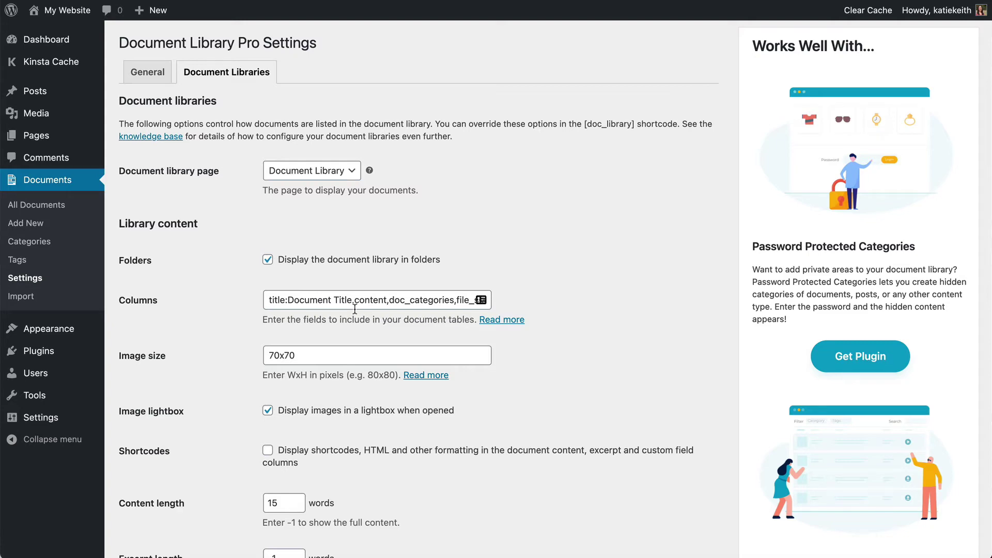
# Enable Shortcodes for document content and save the Document Library settings
pyautogui.scroll(-5, 355, 309)
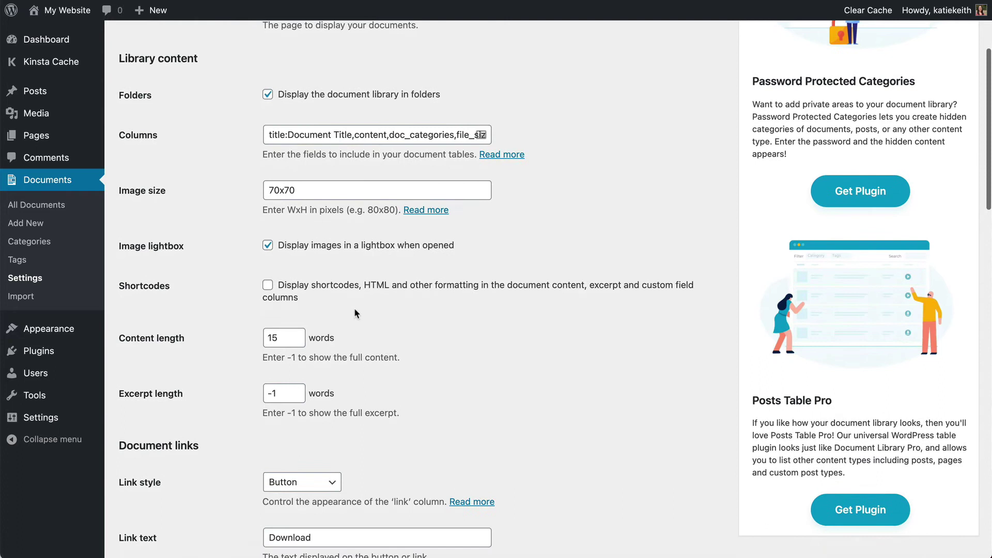
pyautogui.click(268, 286)
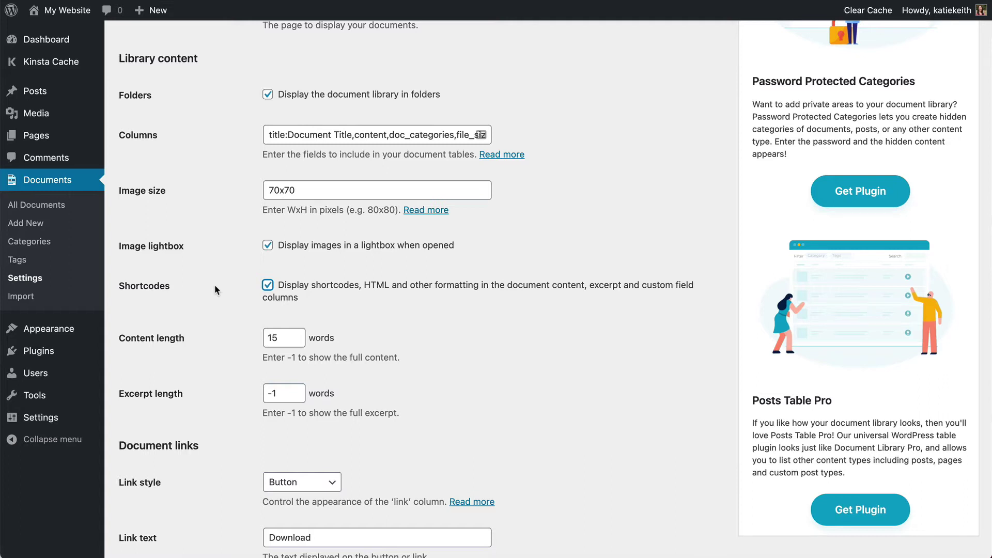
pyautogui.scroll(-10, 215, 284)
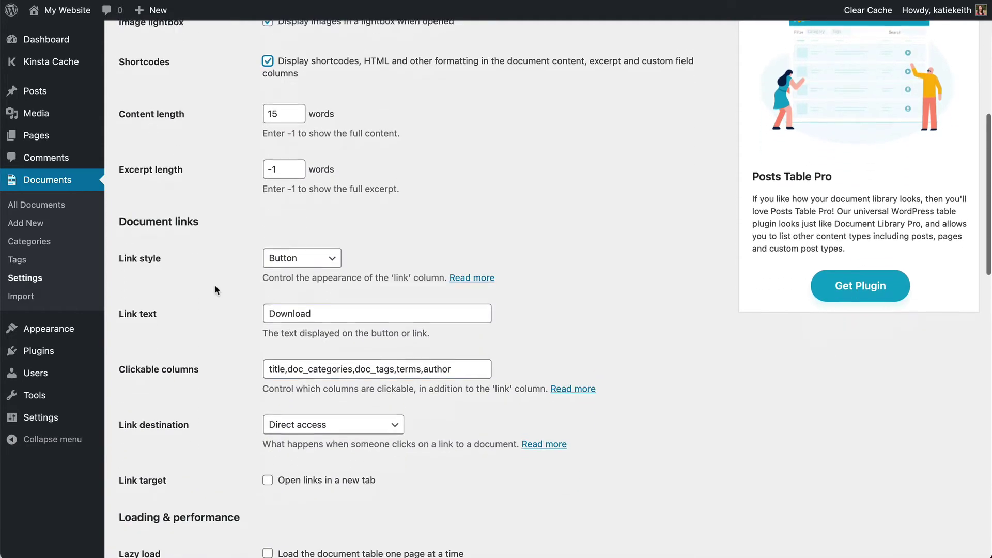
pyautogui.scroll(-10, 216, 289)
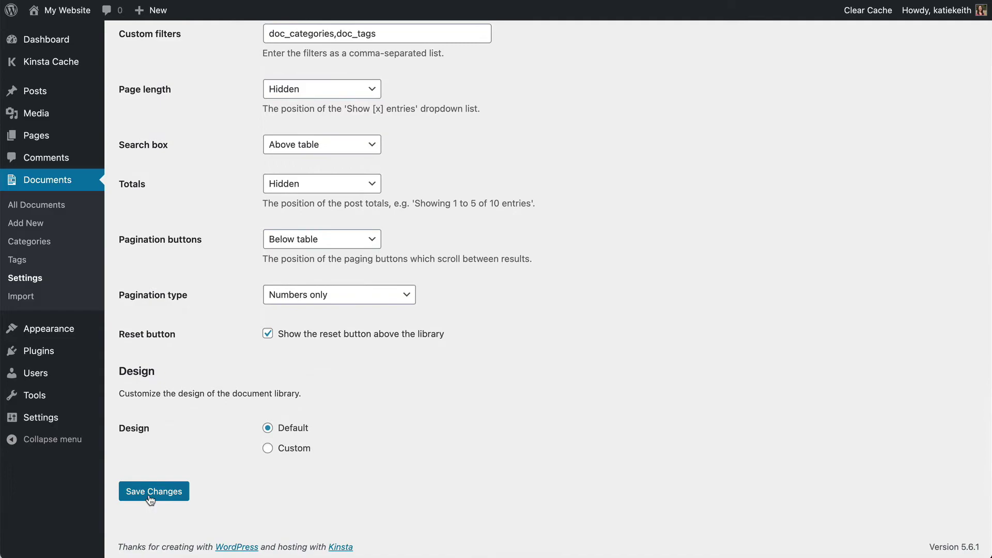
pyautogui.click(151, 493)
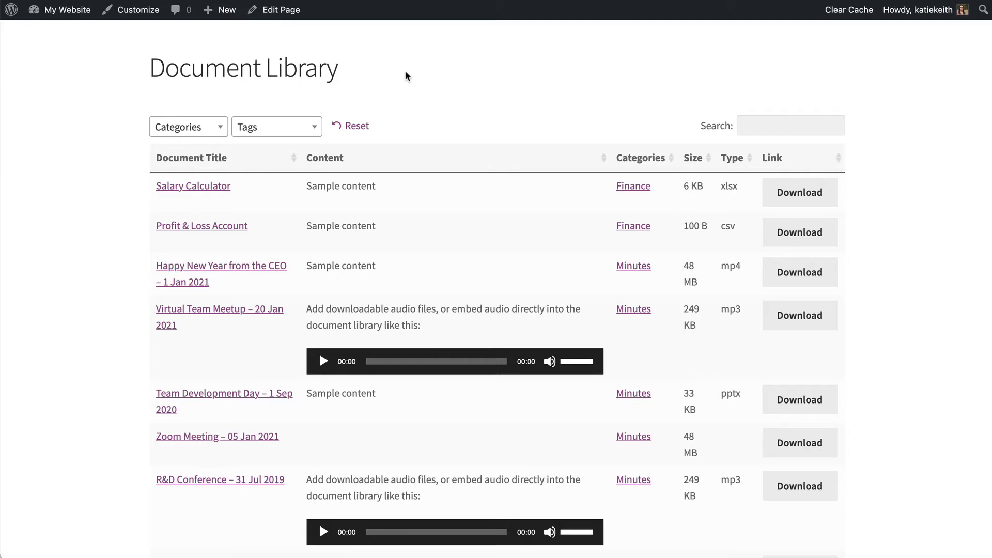
# Open the Zoom Meeting – 05 Jan 2021 document from the library table
pyautogui.scroll(-4, 408, 140)
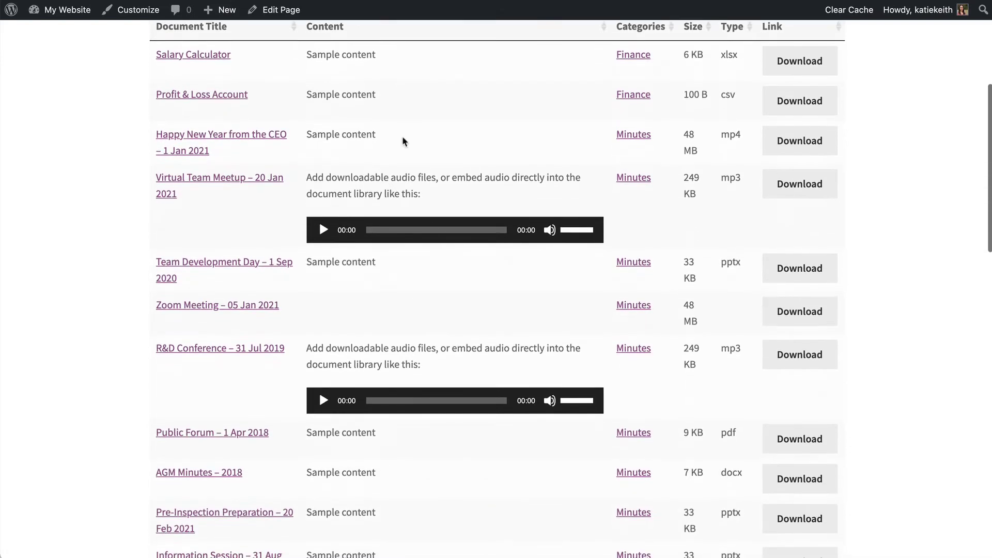
pyautogui.scroll(-1, 428, 235)
pyautogui.scroll(5, 427, 274)
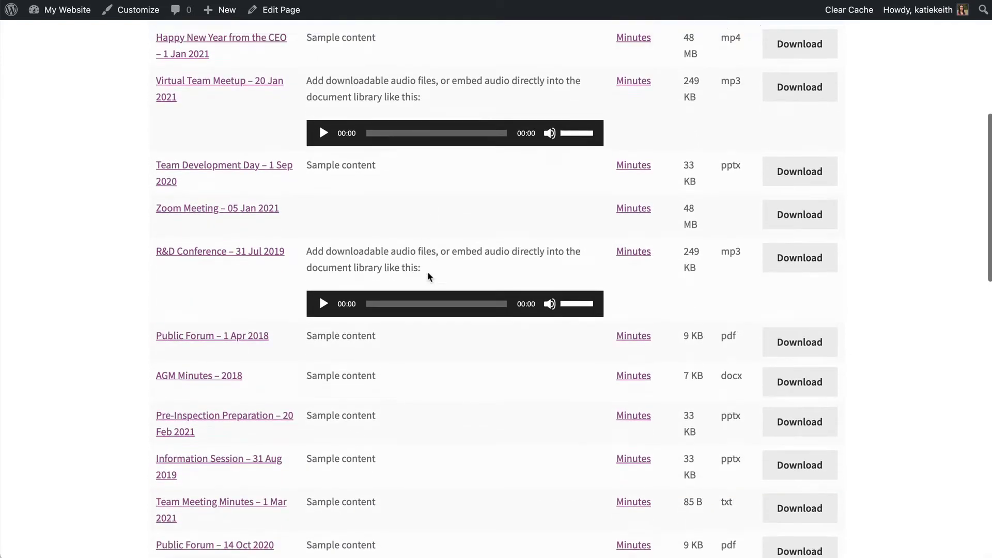
pyautogui.scroll(1, 427, 271)
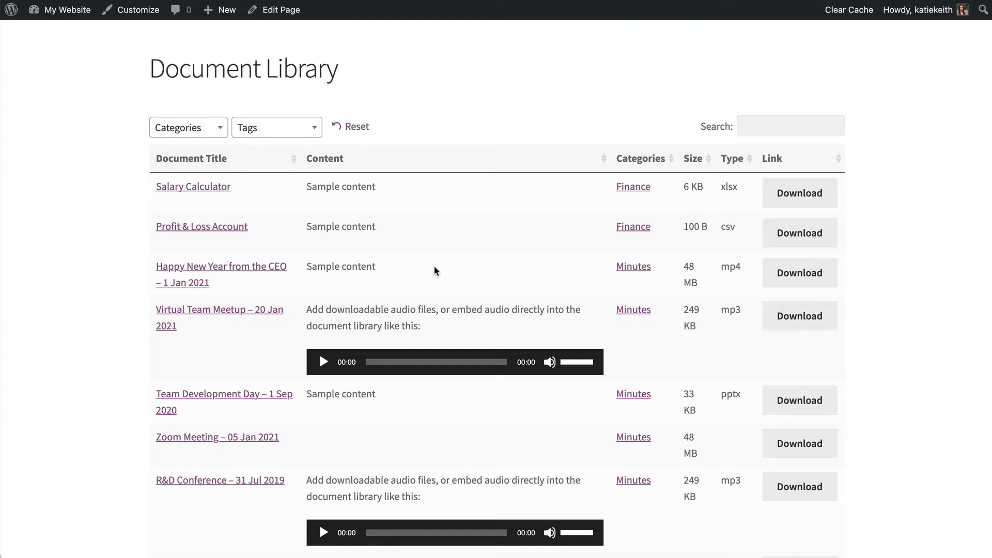
pyautogui.scroll(-3, 433, 270)
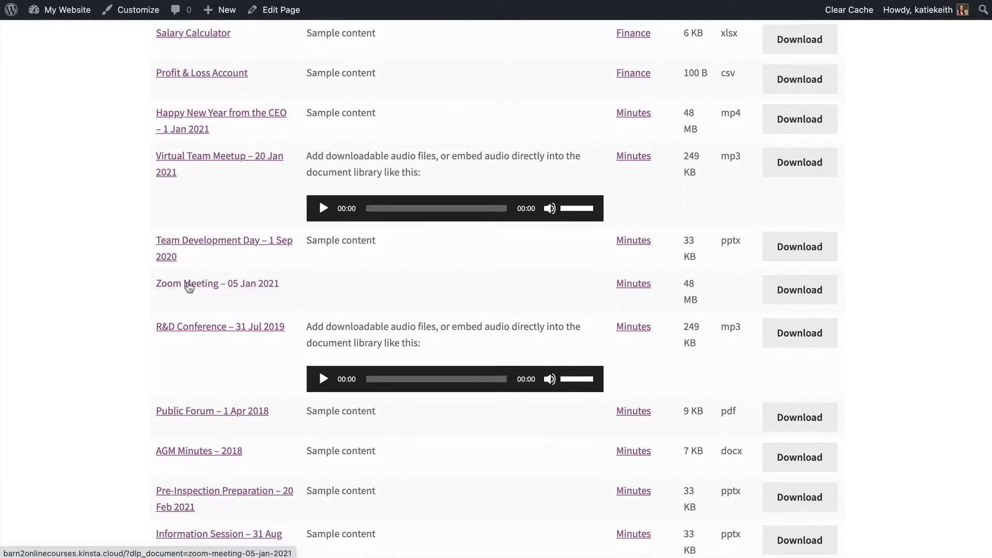
pyautogui.click(211, 285)
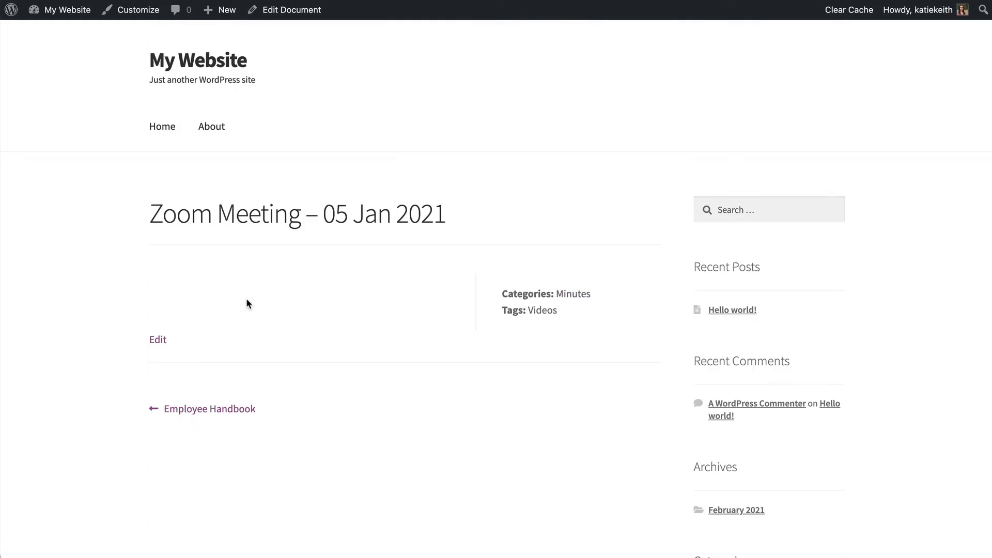
# Edit the Zoom Meeting document body to read 'Listen online:' followed by a new paragraph
pyautogui.click(297, 14)
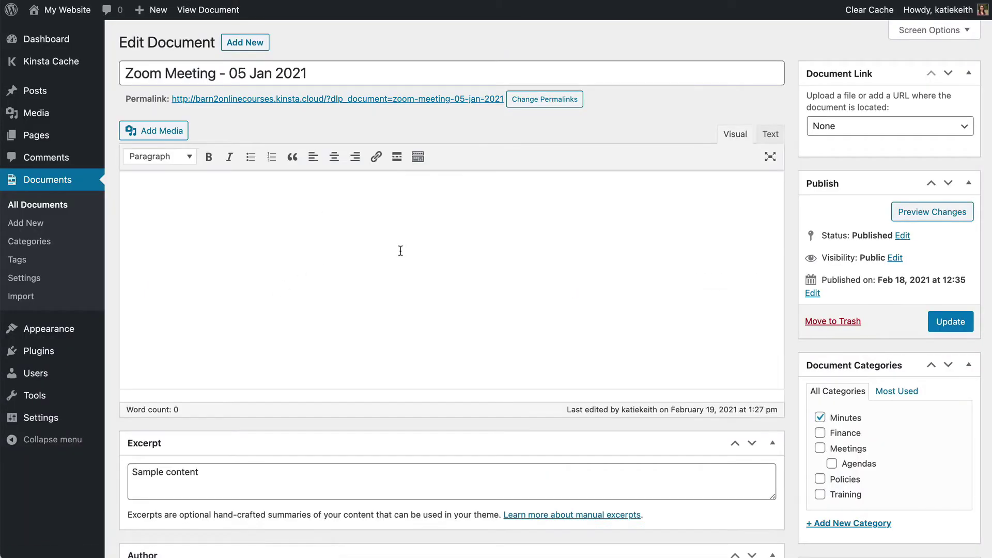
pyautogui.click(234, 218)
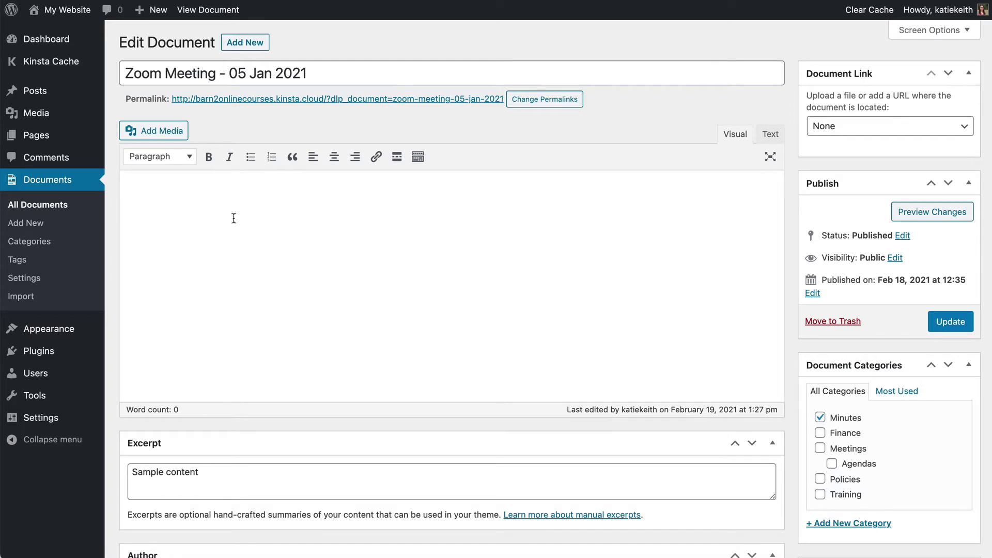
pyautogui.write('Listen online:')
pyautogui.press('Return')
pyautogui.click(154, 132)
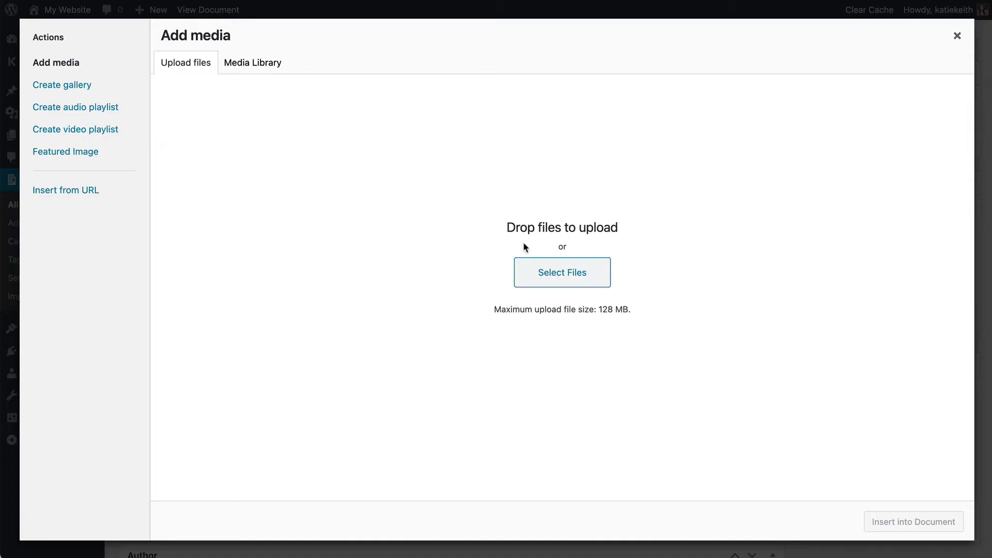
# Upload Corporate-Inspiration-Background-Short-2.mp3 from Downloads and insert it as an audio player
pyautogui.click(561, 273)
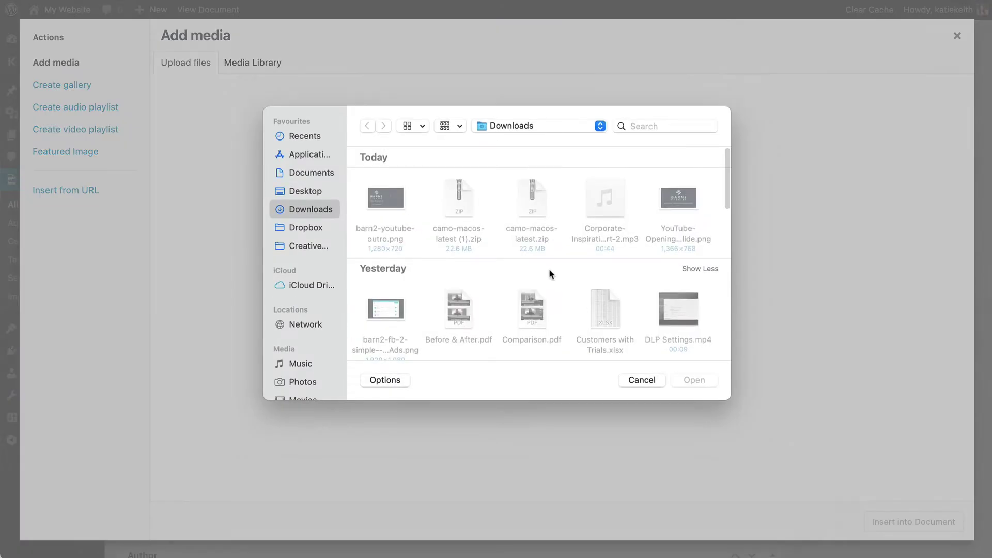
pyautogui.click(605, 203)
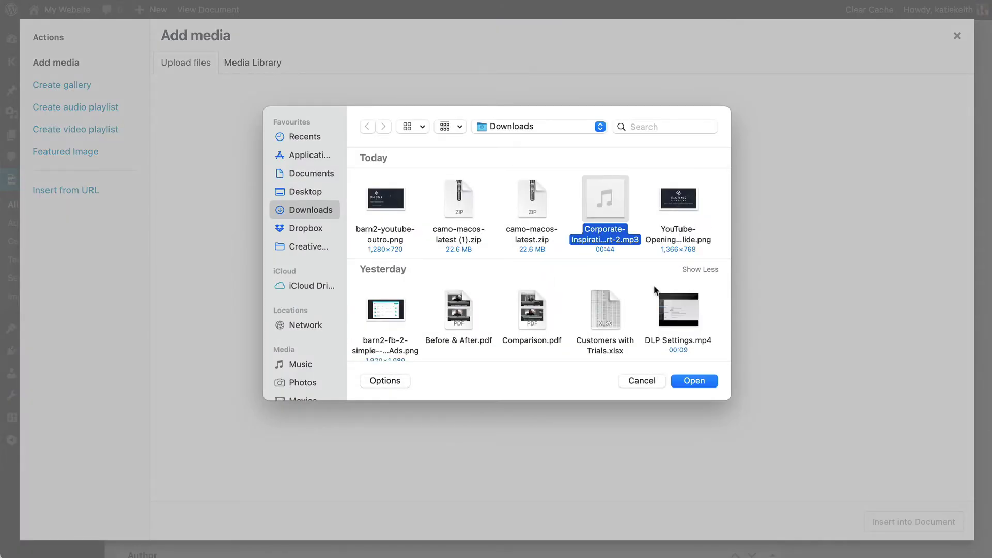
pyautogui.click(694, 381)
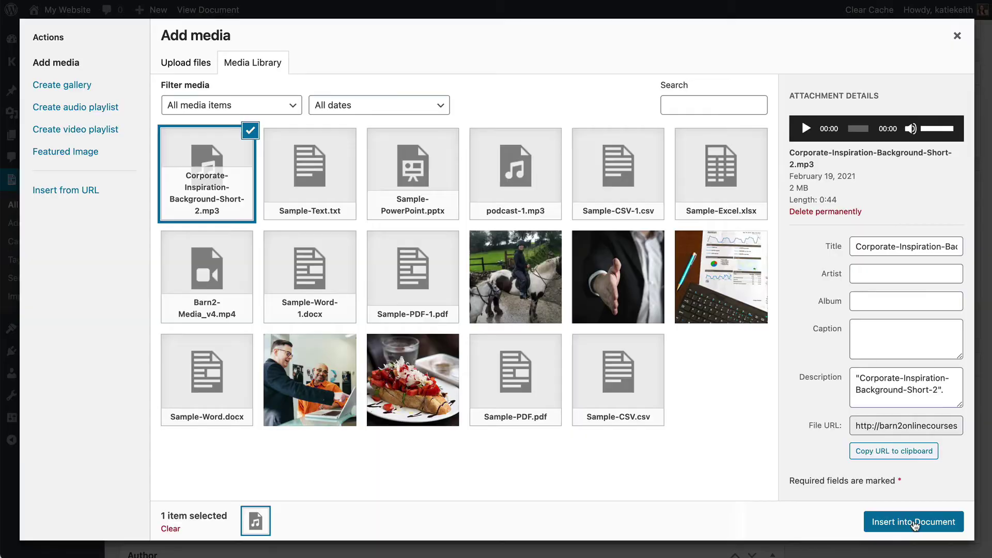
pyautogui.click(914, 523)
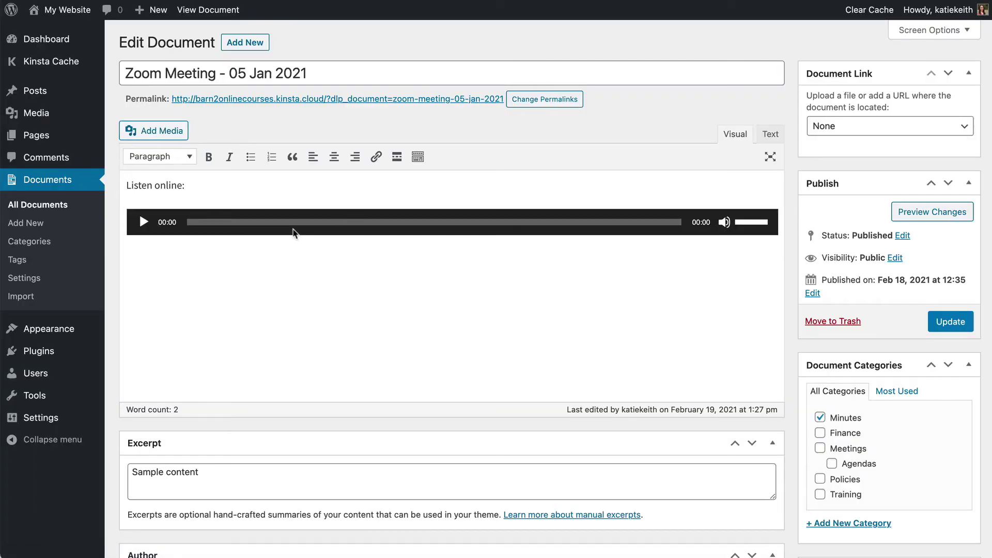
pyautogui.scroll(-1, 292, 232)
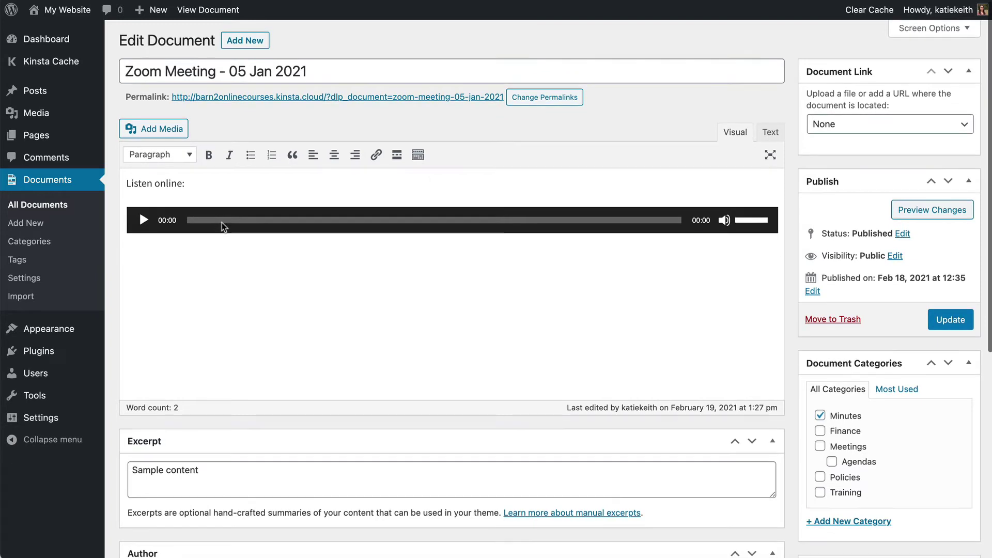
pyautogui.click(223, 226)
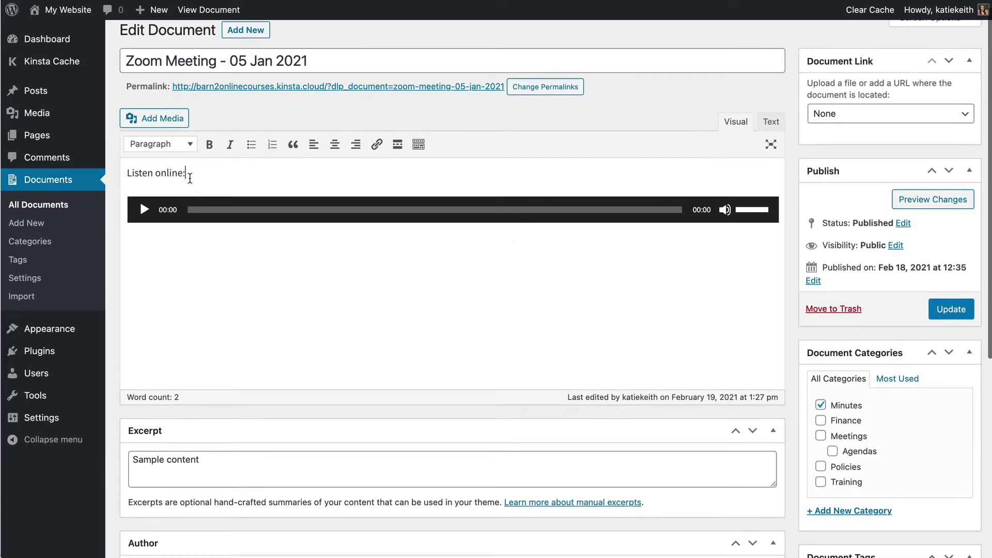
pyautogui.scroll(-1, 190, 178)
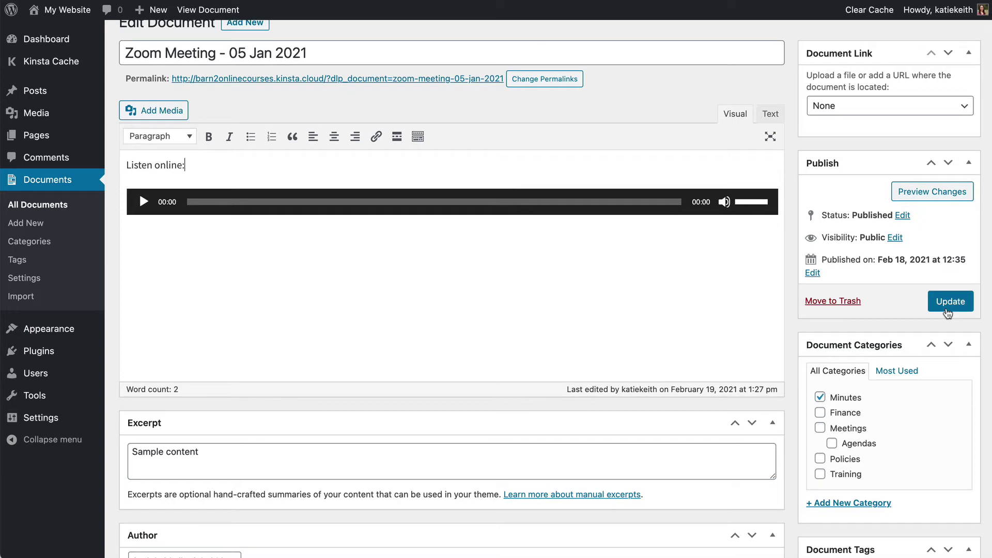
pyautogui.scroll(1, 741, 207)
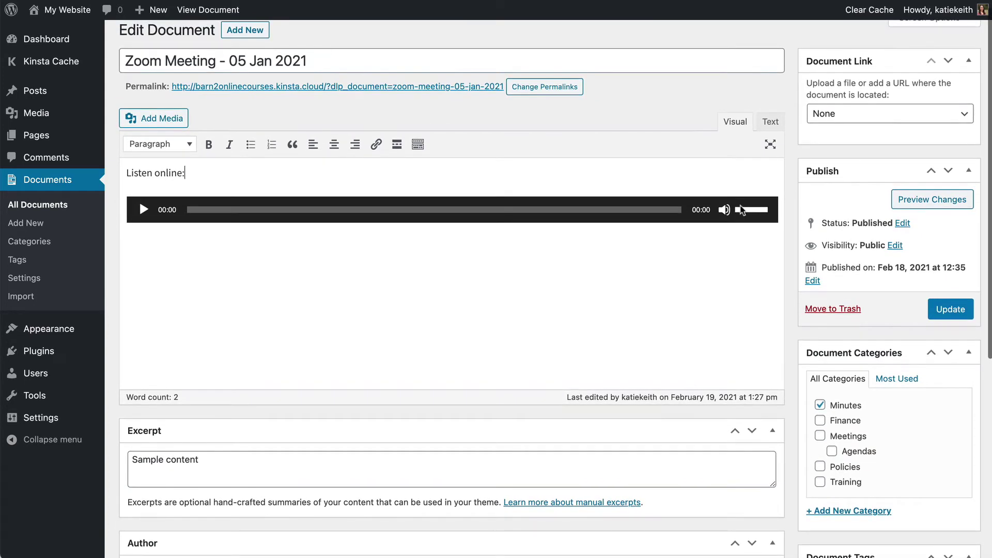
pyautogui.click(837, 114)
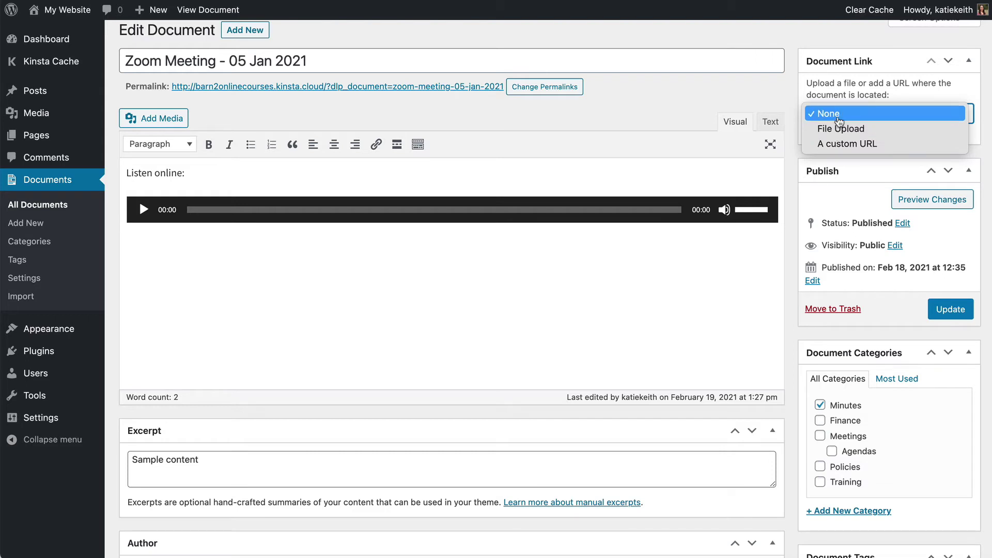
pyautogui.click(837, 113)
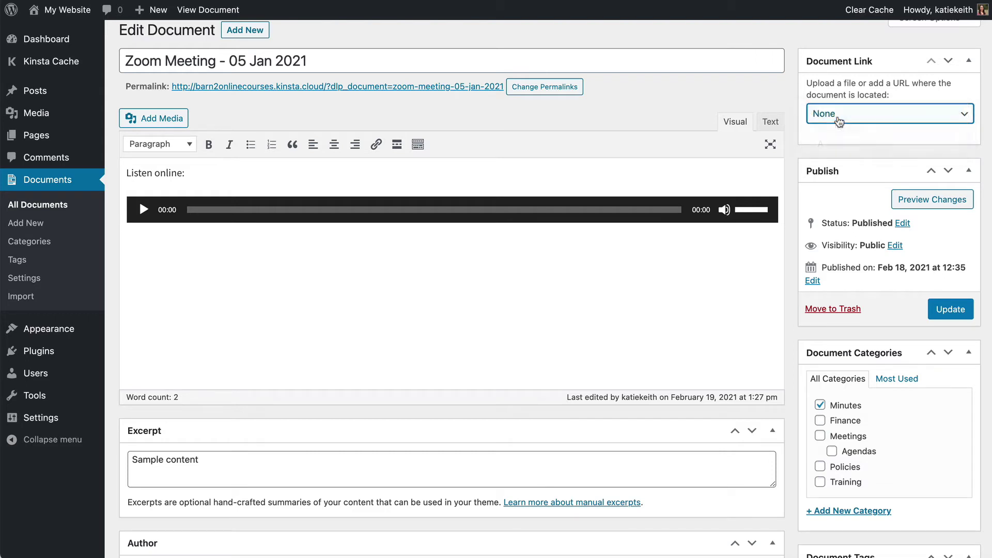
pyautogui.click(333, 216)
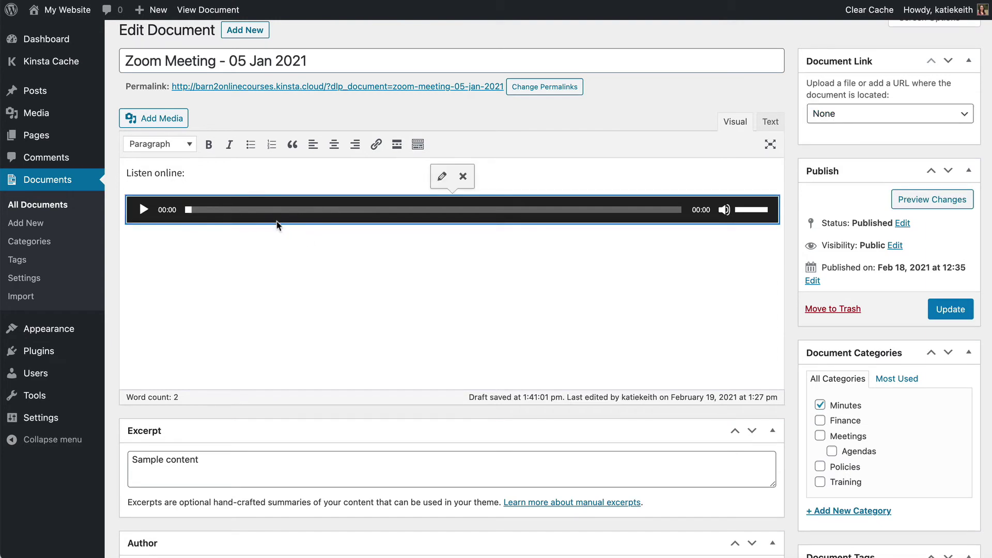
# Update the Zoom Meeting document and go back to the Document Library page to see its audio player
pyautogui.click(950, 311)
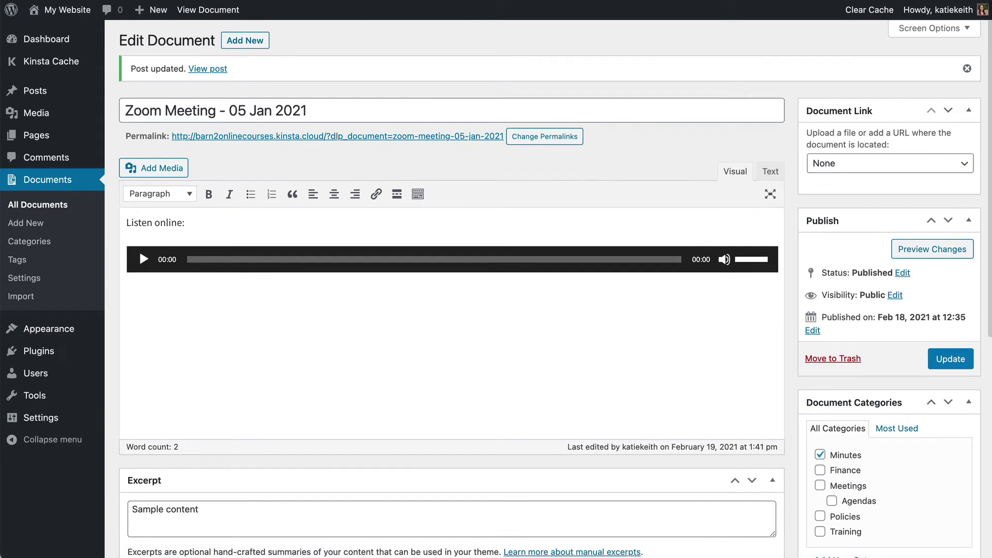
pyautogui.rightClick(21, 1)
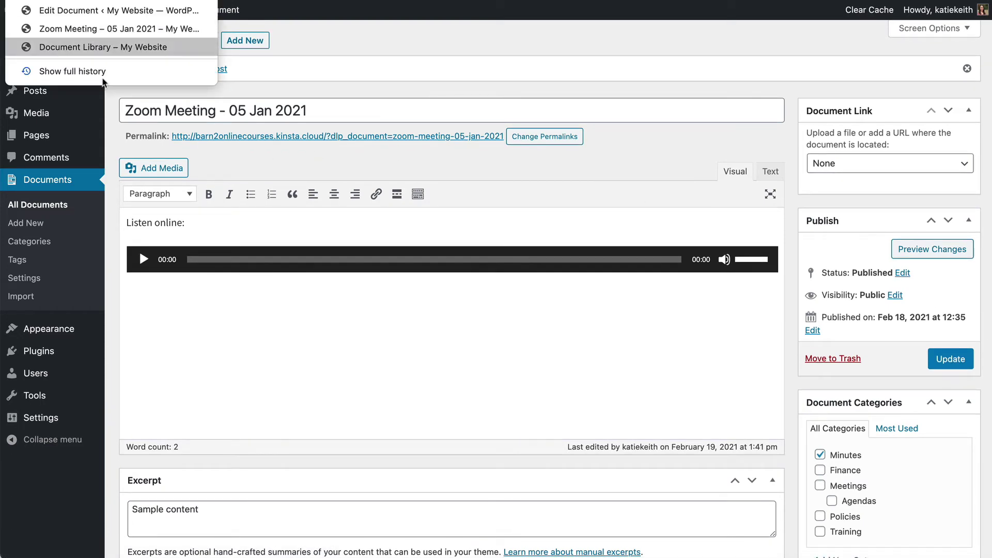
pyautogui.click(103, 47)
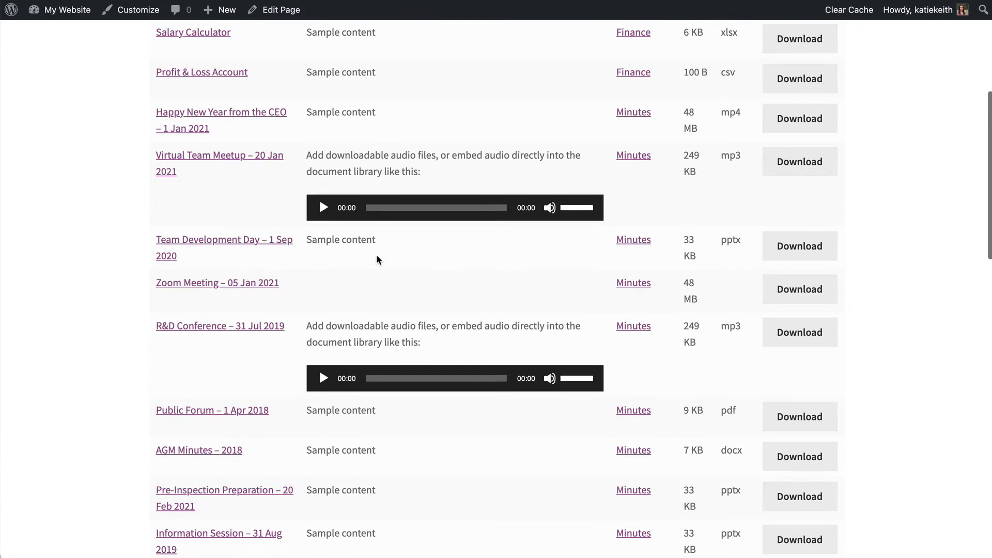
pyautogui.scroll(-3, 380, 281)
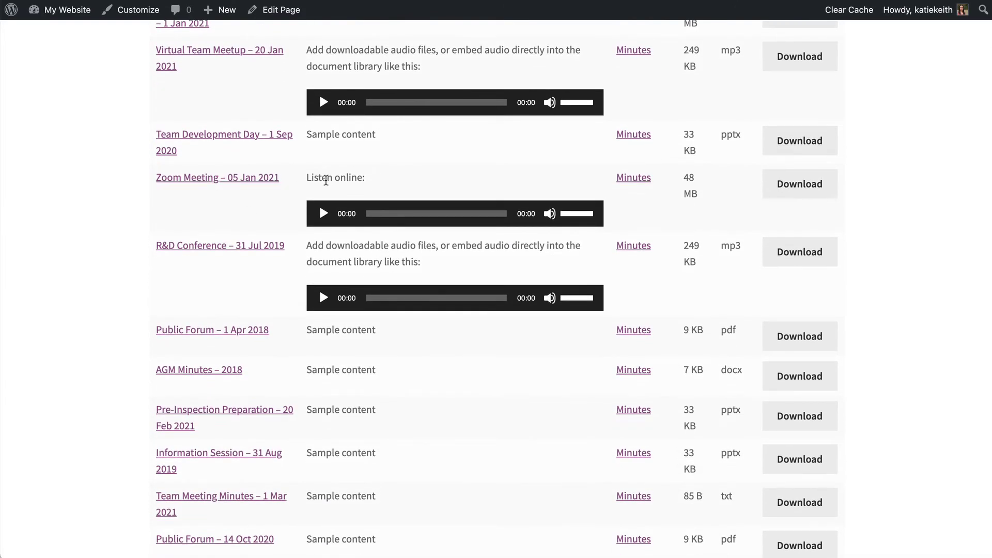
pyautogui.scroll(4, 326, 181)
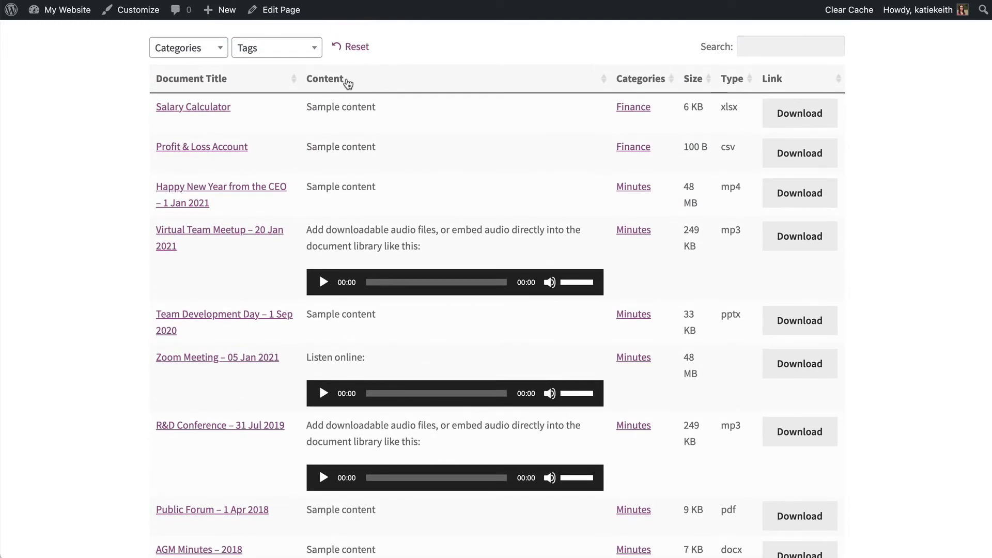
pyautogui.scroll(-5, 350, 103)
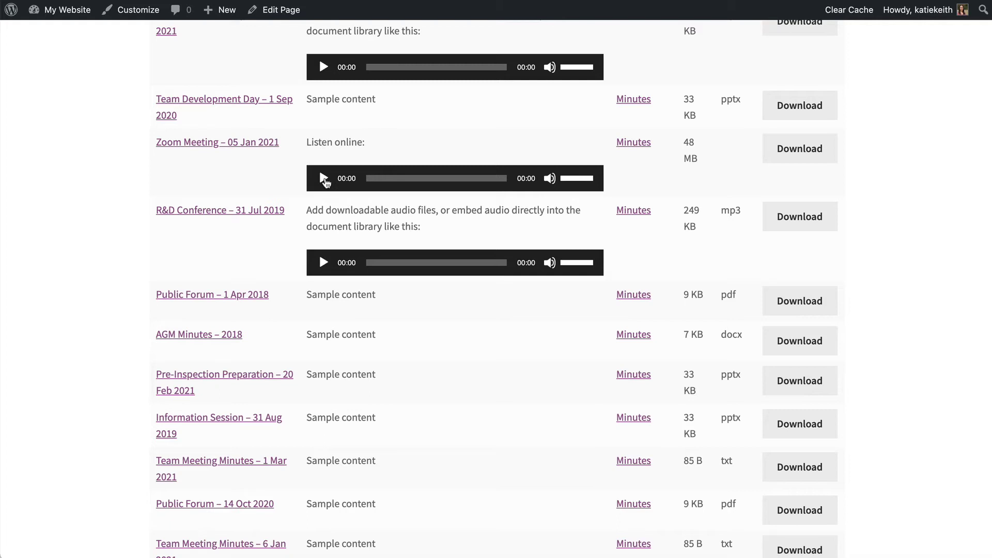
pyautogui.click(223, 144)
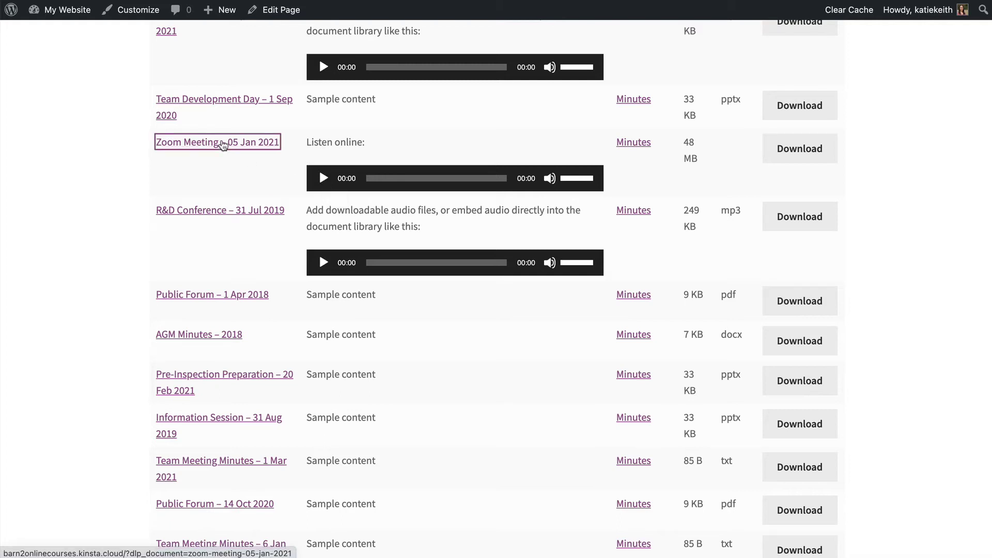
pyautogui.scroll(-1, 352, 207)
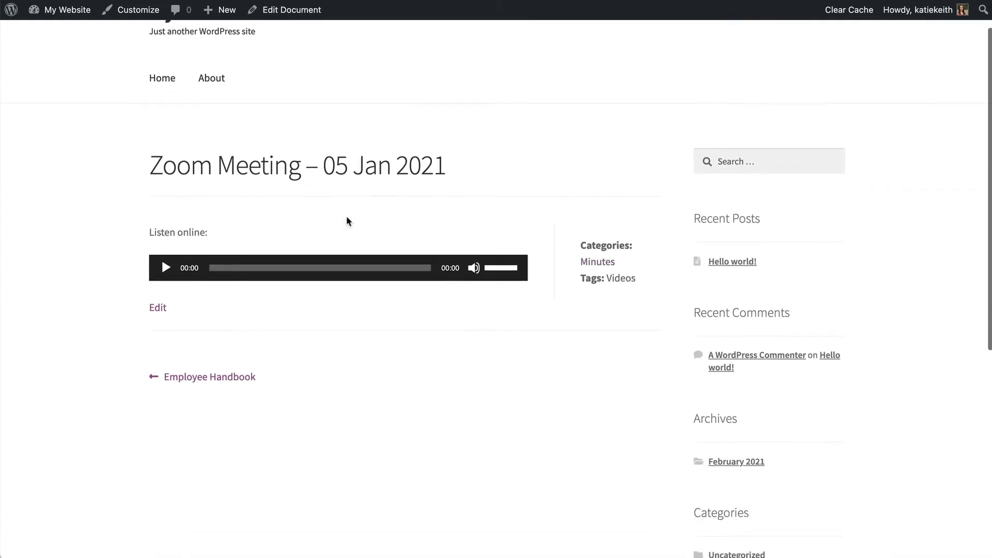
pyautogui.scroll(-1, 347, 221)
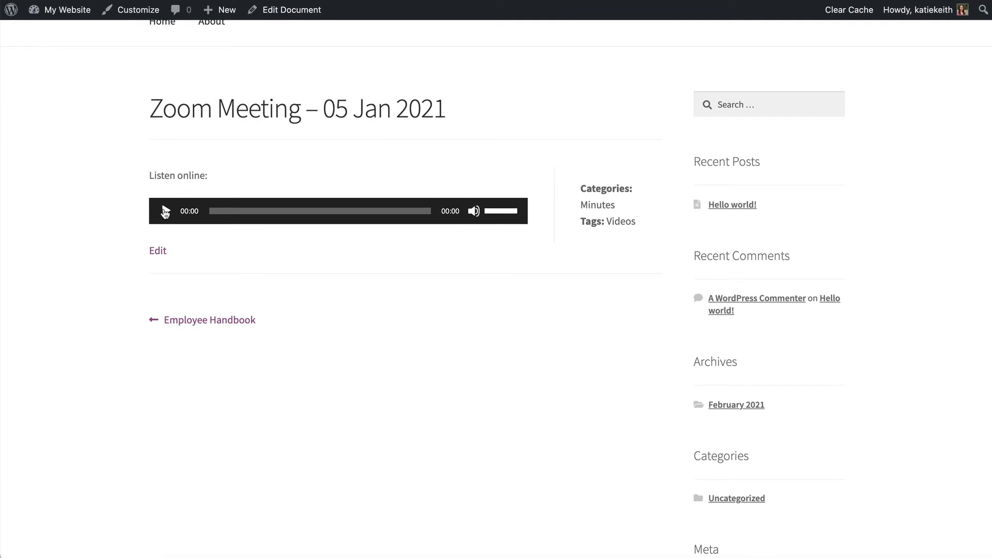
pyautogui.hotkey('alt', 'Left')
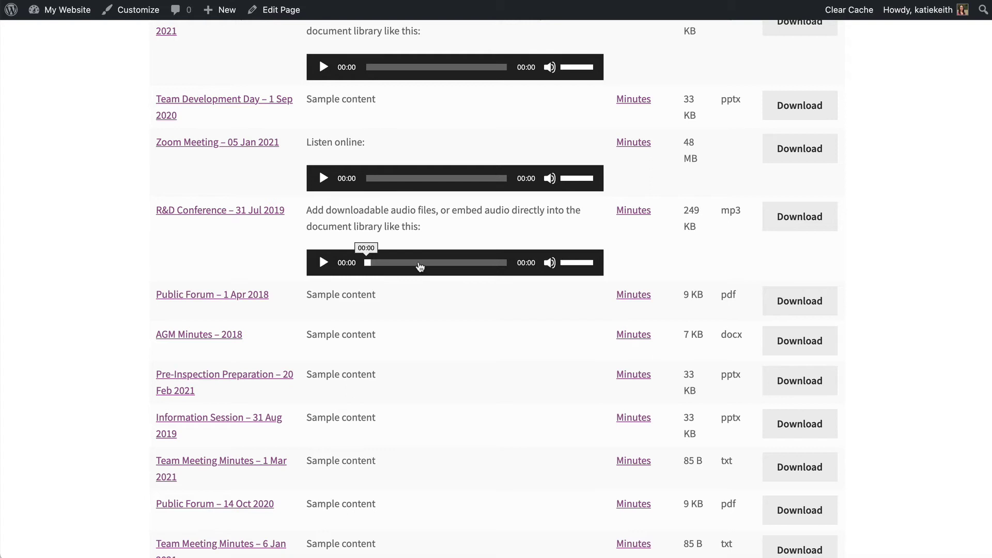
pyautogui.scroll(-3, 419, 266)
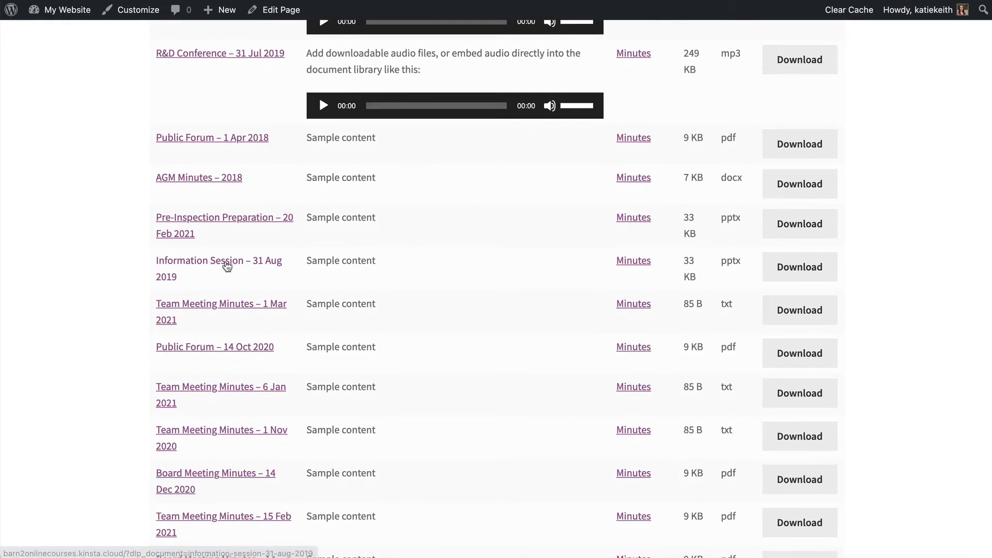
# Open the Information Session – 31 Aug 2019 document in the editor, after 'Sample content'
pyautogui.click(225, 264)
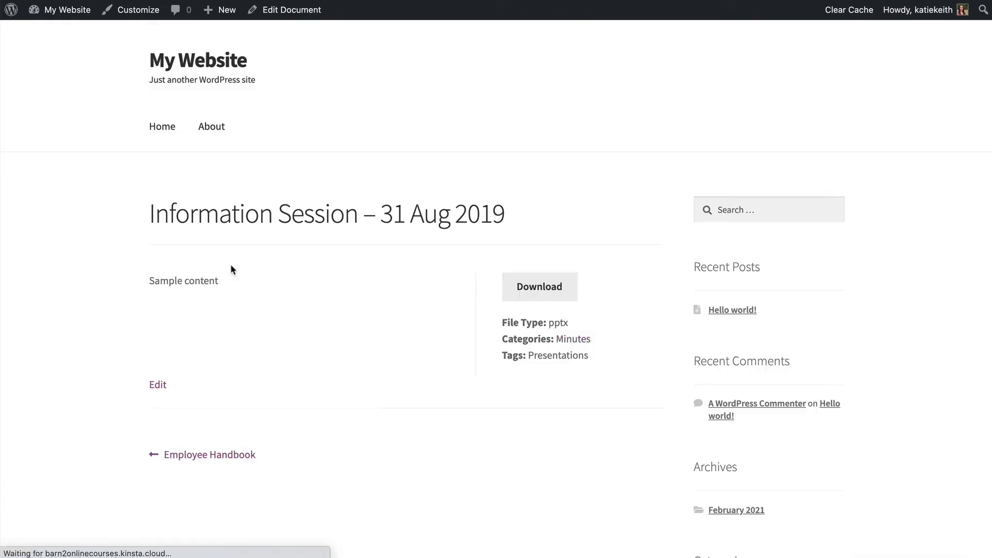
pyautogui.click(286, 10)
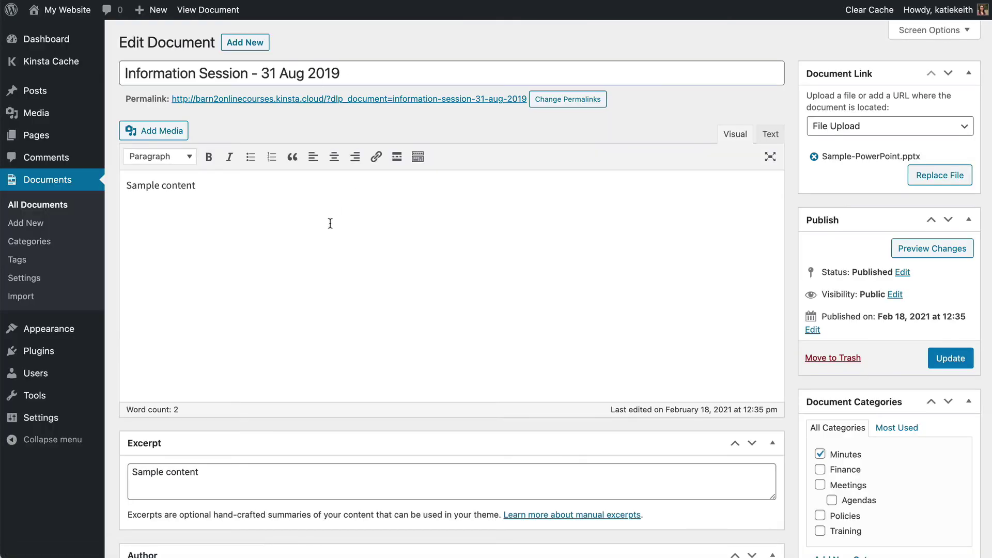
pyautogui.click(206, 200)
# Bring up the Free E-Course promo video's details page in YouTube Studio
pyautogui.moveTo(45, 118)
pyautogui.moveTo(127, 97); pyautogui.dragTo(191, 99)
pyautogui.click(221, 134)
# Copy the Free E-Course promo video's link from YouTube Studio
pyautogui.click(608, 2)
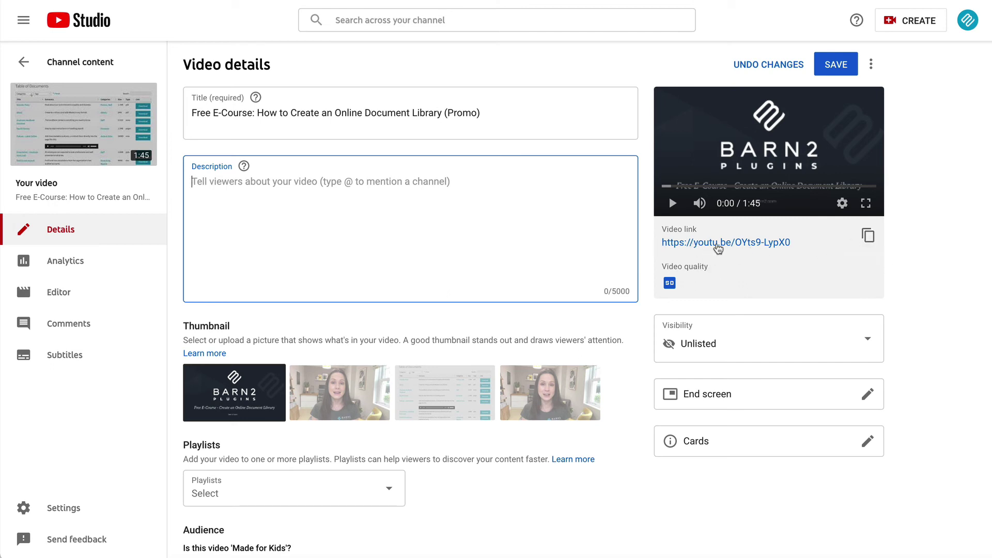
pyautogui.click(868, 236)
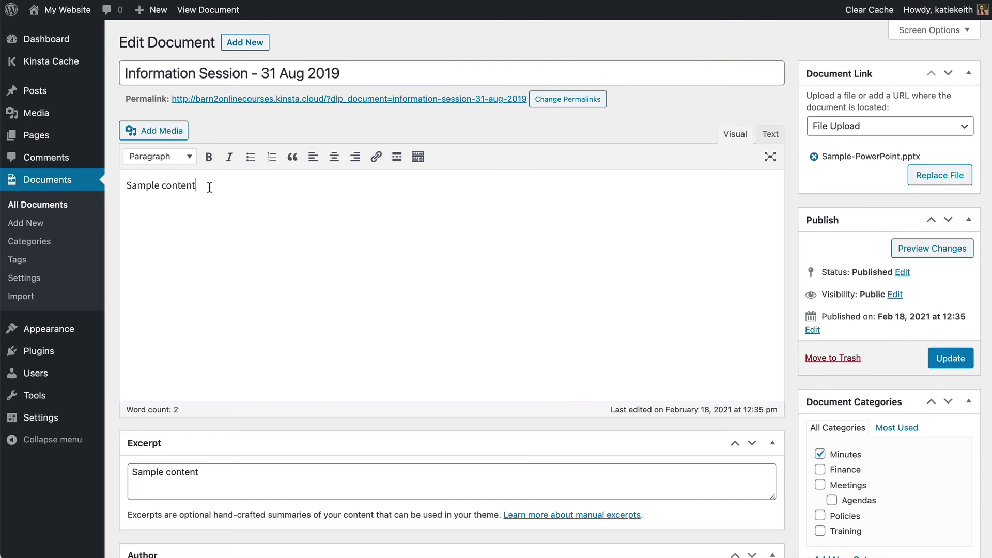
# Paste the YouTube promo link on a new line below 'Sample content' and update the document
pyautogui.press('Return')
pyautogui.hotkey('ctrl', 'v')
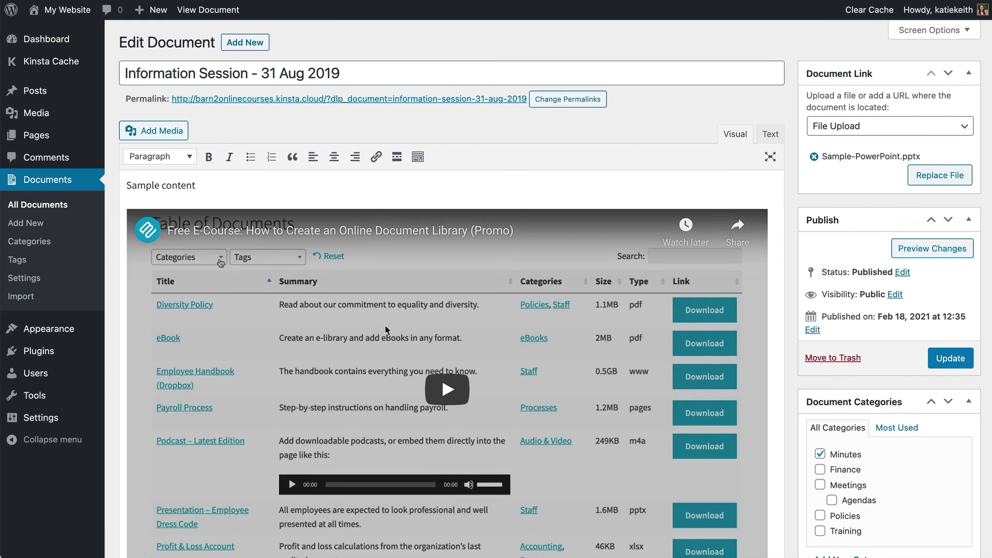
pyautogui.scroll(-2, 405, 432)
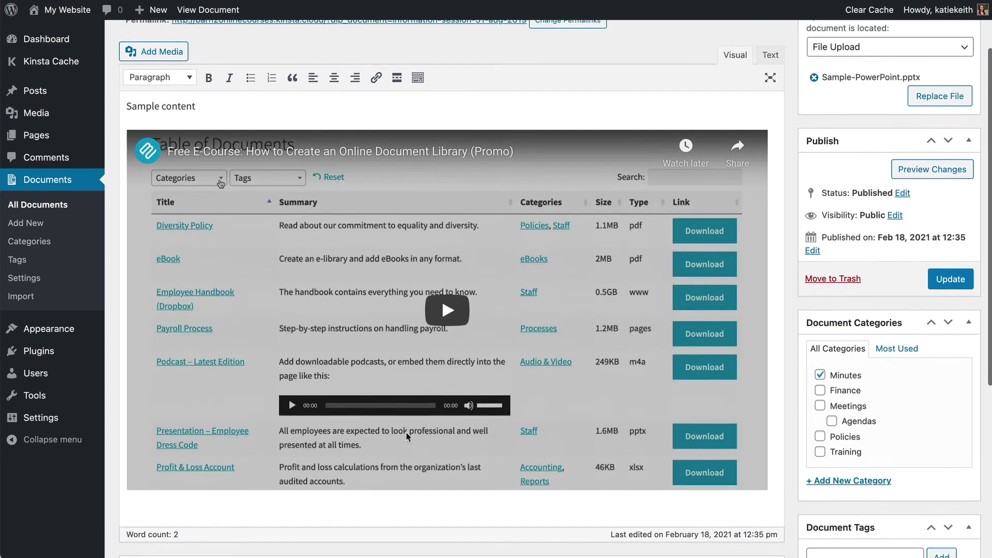
pyautogui.scroll(1, 408, 437)
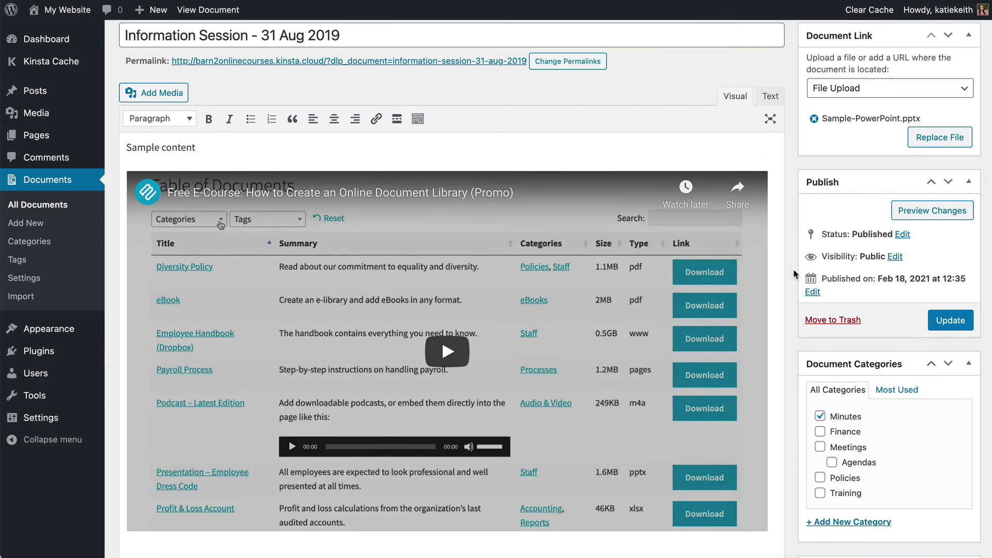
pyautogui.click(951, 321)
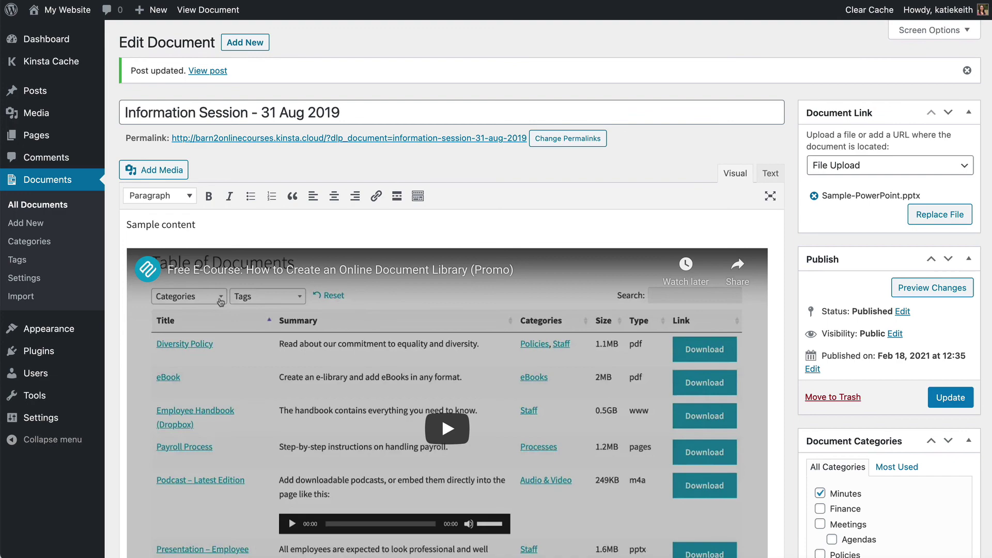
# Return to the Document Library page and open the Information Session – 31 Aug 2019 entry
pyautogui.rightClick(13, 1)
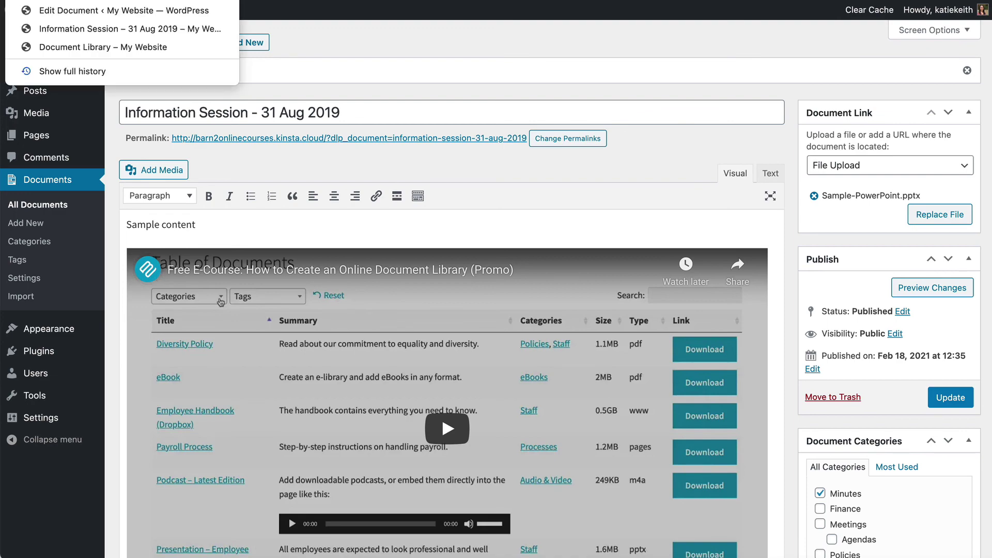
pyautogui.click(38, 48)
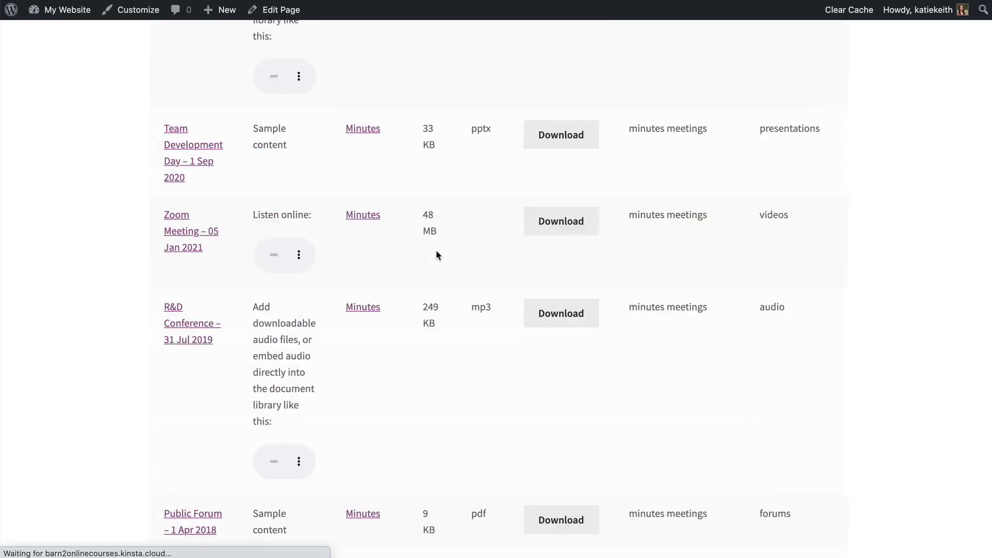
pyautogui.scroll(-2, 436, 246)
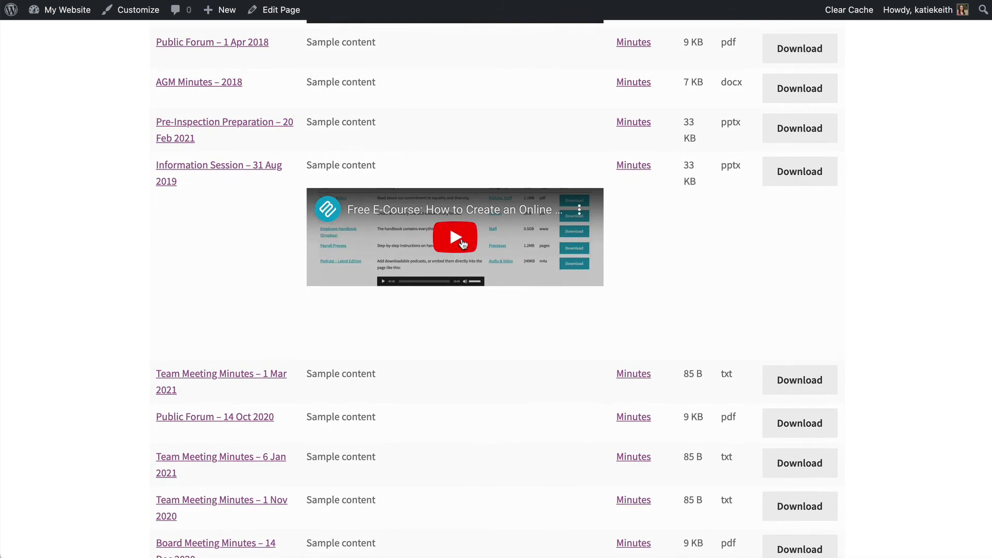
pyautogui.click(197, 169)
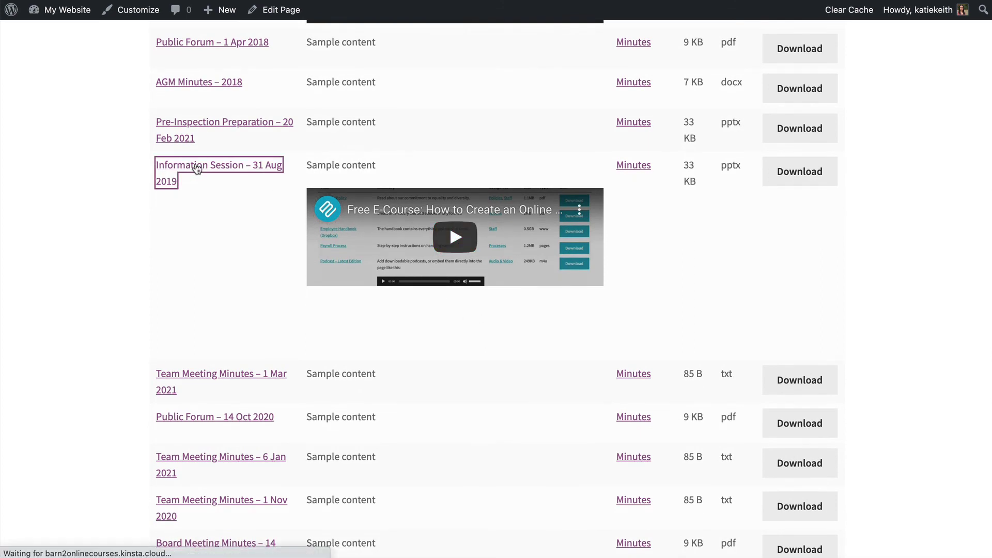
pyautogui.scroll(-1, 336, 267)
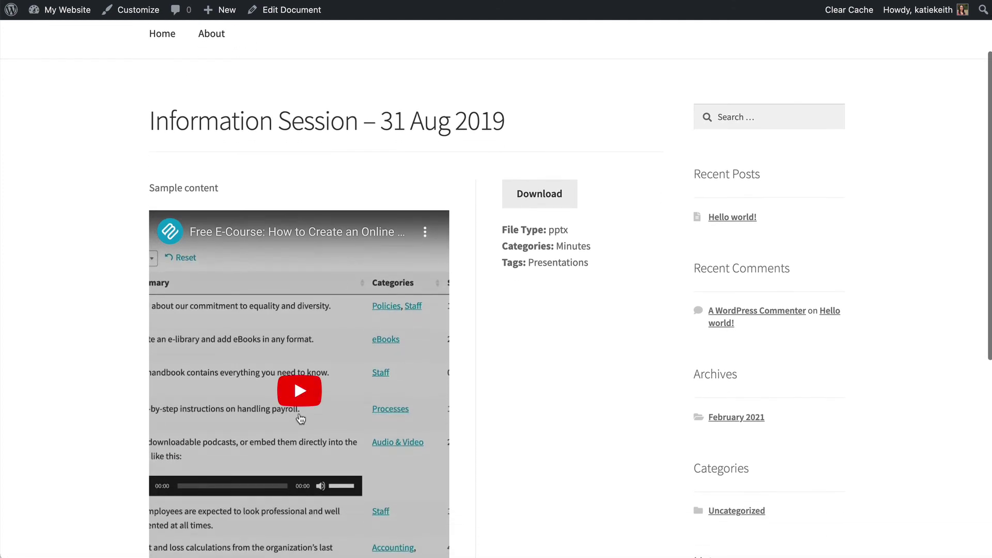
pyautogui.scroll(2, 370, 385)
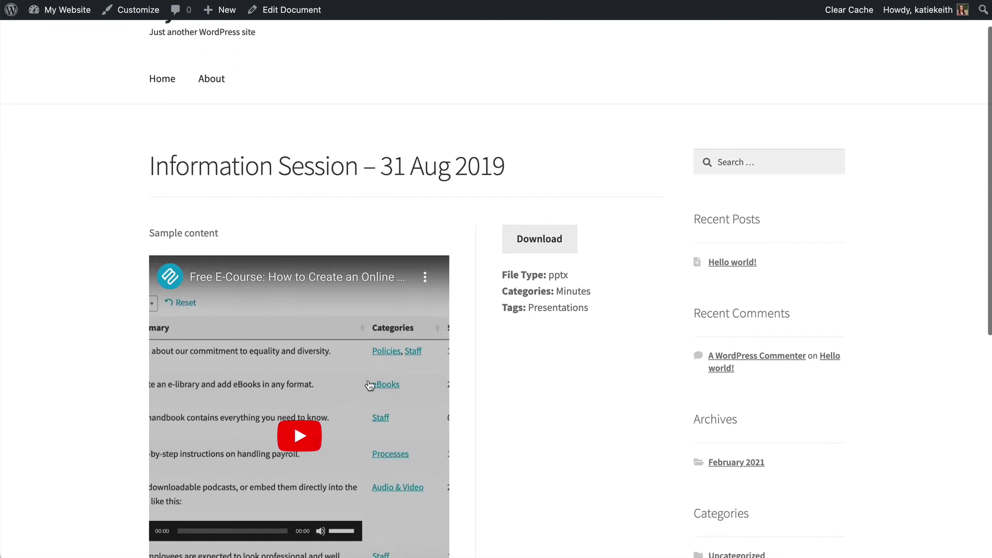
pyautogui.scroll(2, 369, 386)
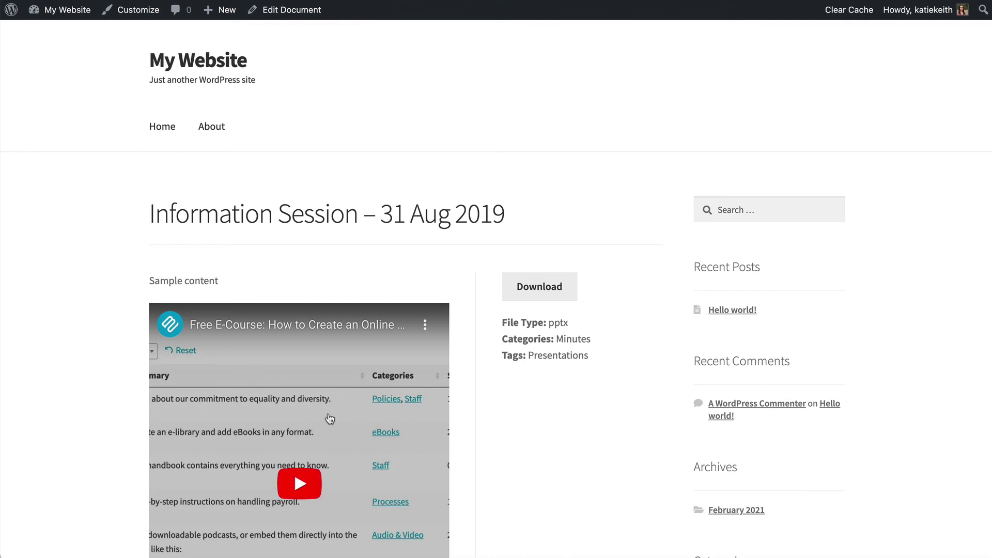
pyautogui.scroll(-1, 329, 419)
pyautogui.scroll(1, 329, 418)
# Go back to the Document Library and scroll up to the audio-player rows at the top
pyautogui.press('Return')
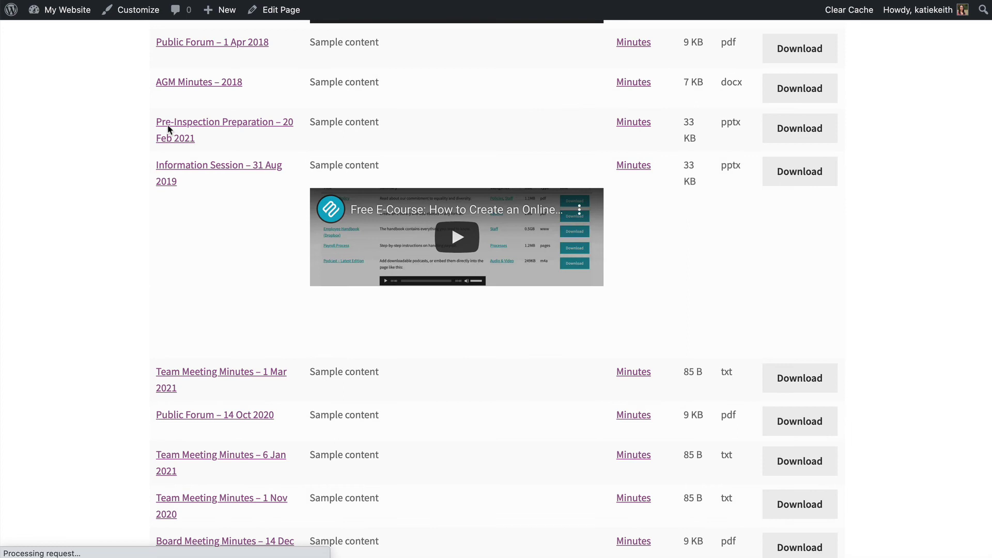
pyautogui.scroll(5, 395, 247)
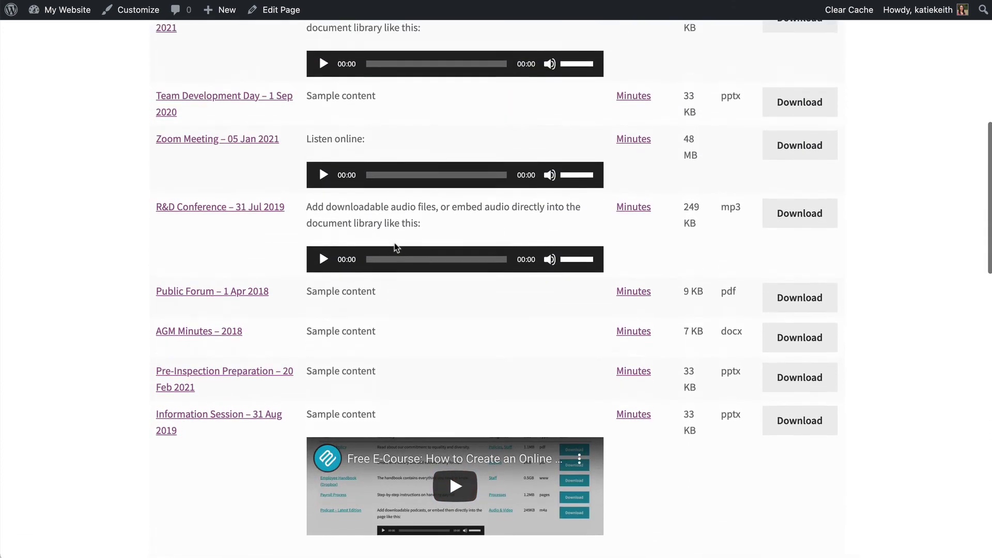
pyautogui.scroll(4, 395, 247)
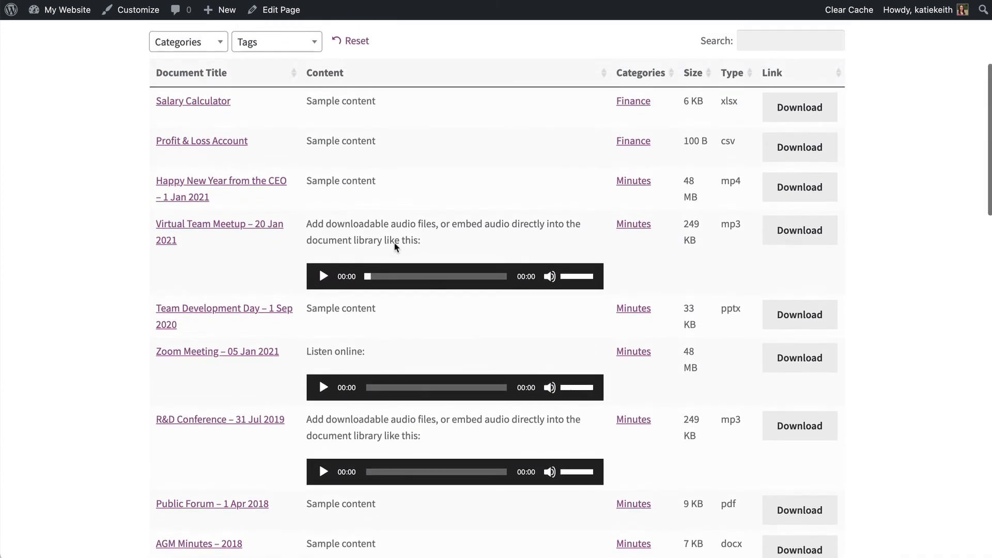
pyautogui.scroll(1, 394, 247)
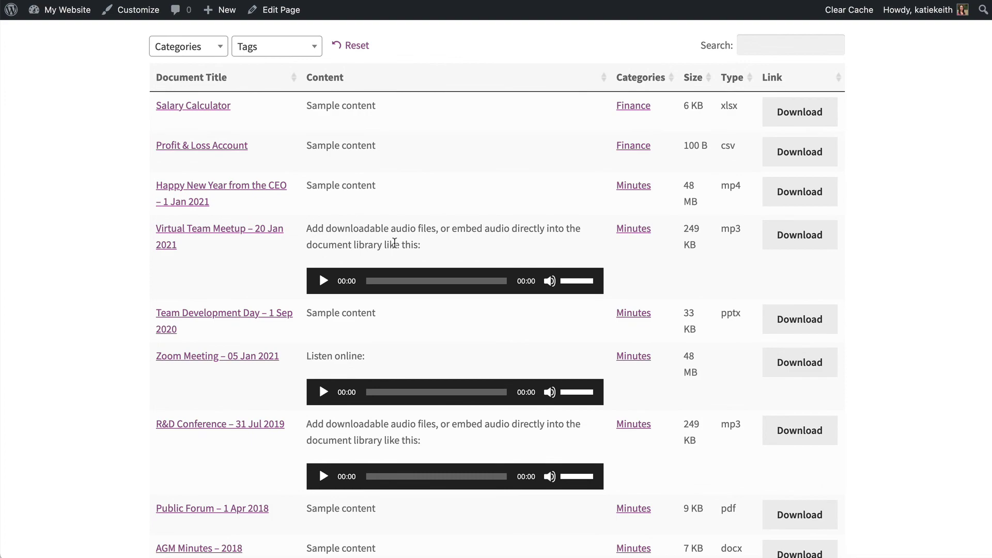